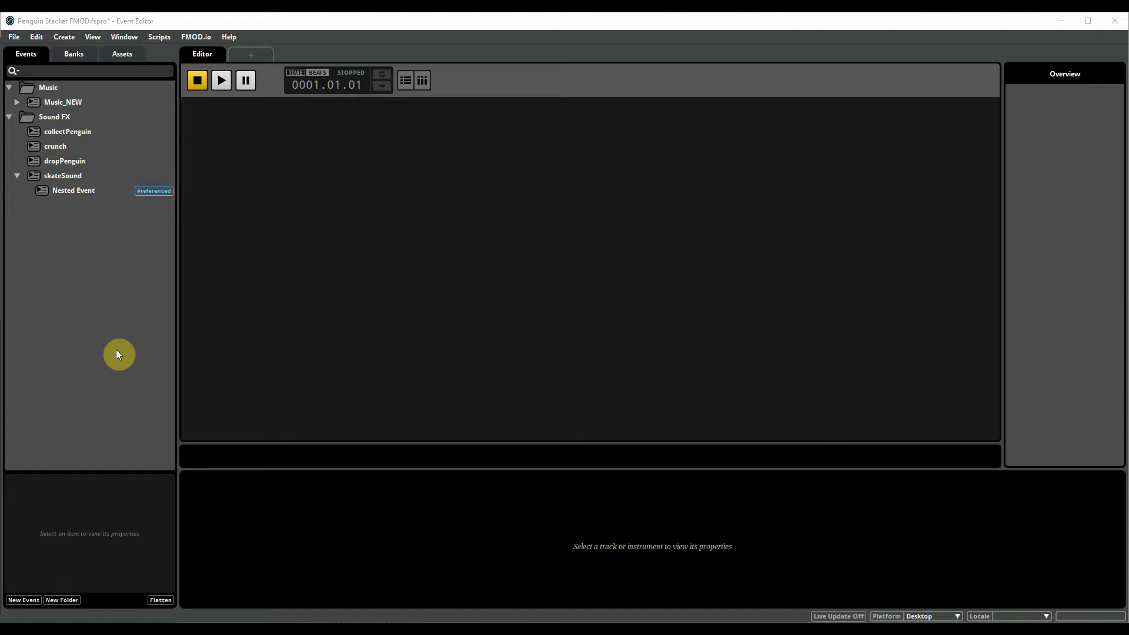
- Inspect the single instruments of the collectPenguin and crunch sound effect events
left_click(77, 129)
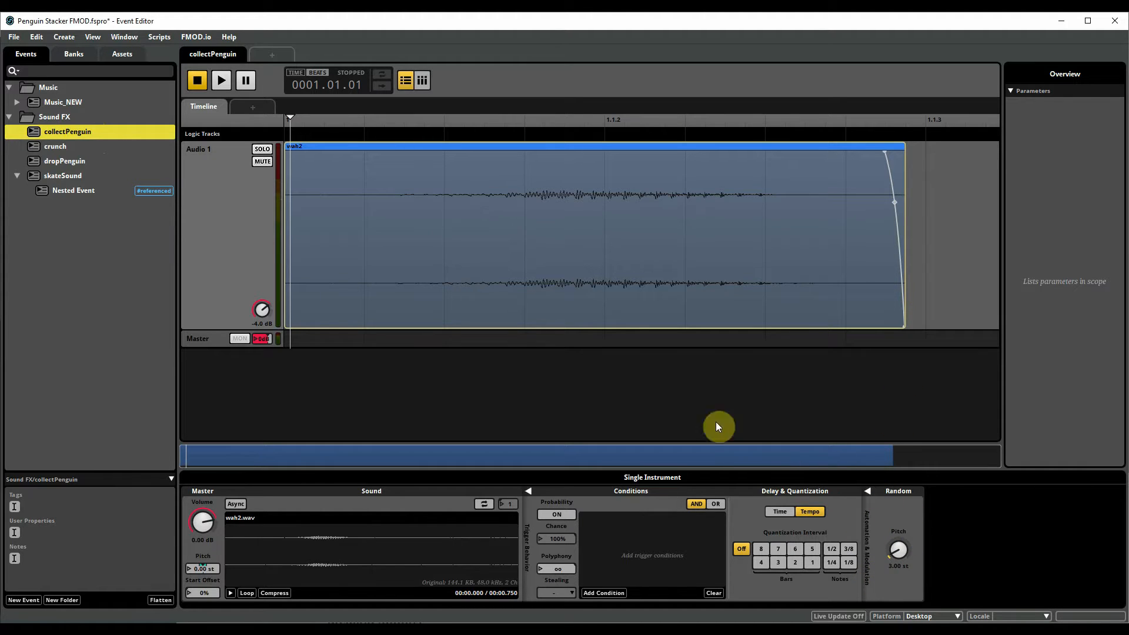
left_click(64, 148)
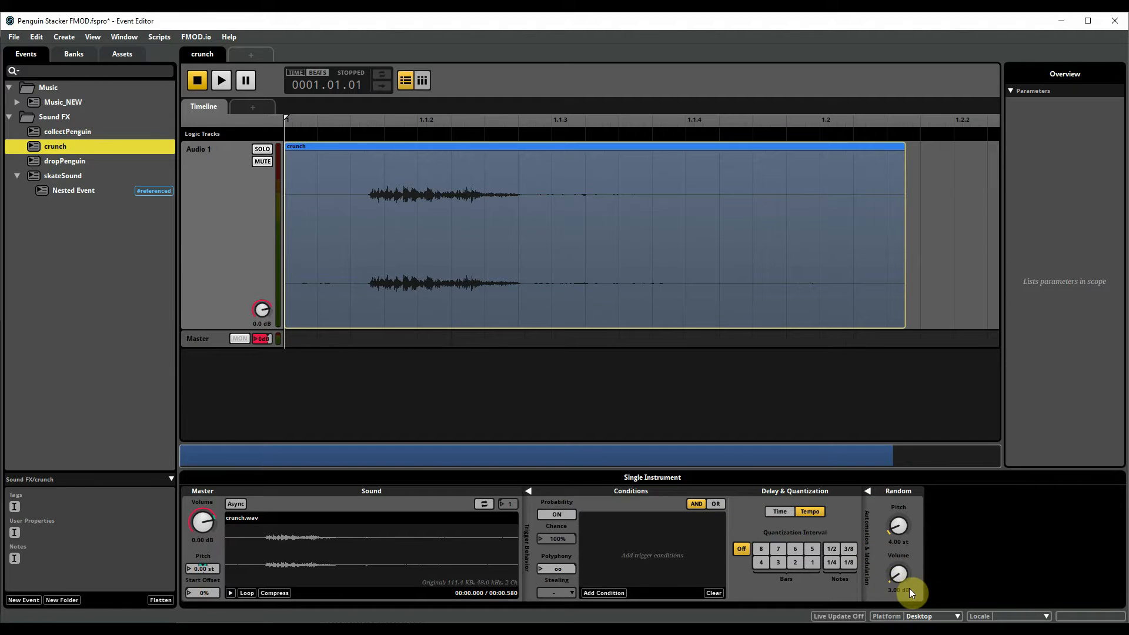
- Open the skateSound event, inspect its To Air transition conditions, and audition it briefly
left_click(67, 176)
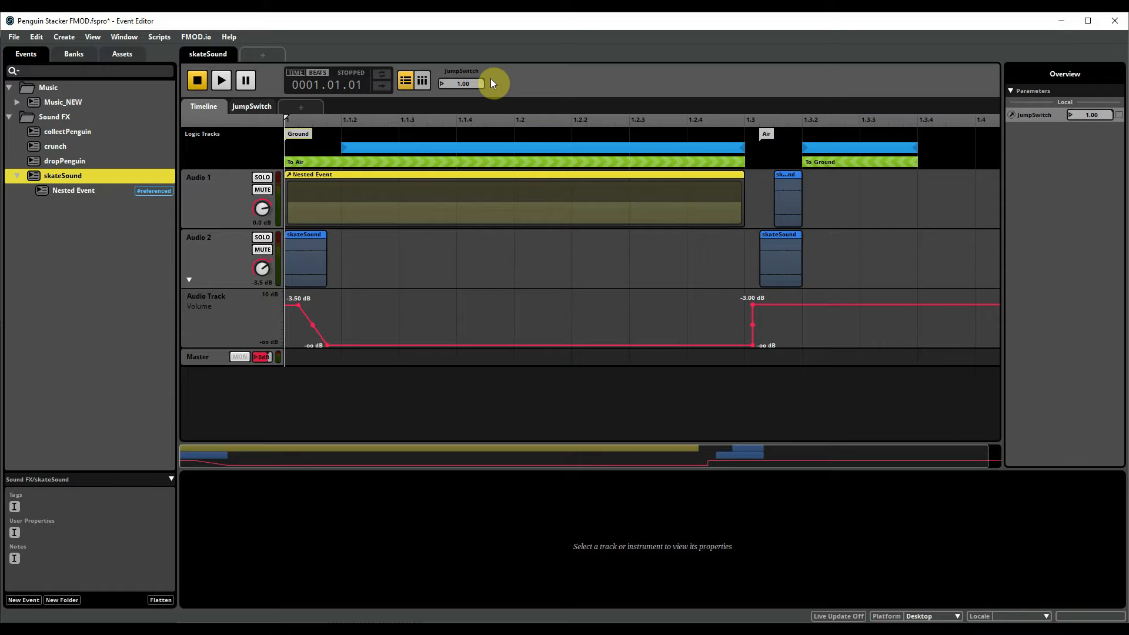
left_click(450, 163)
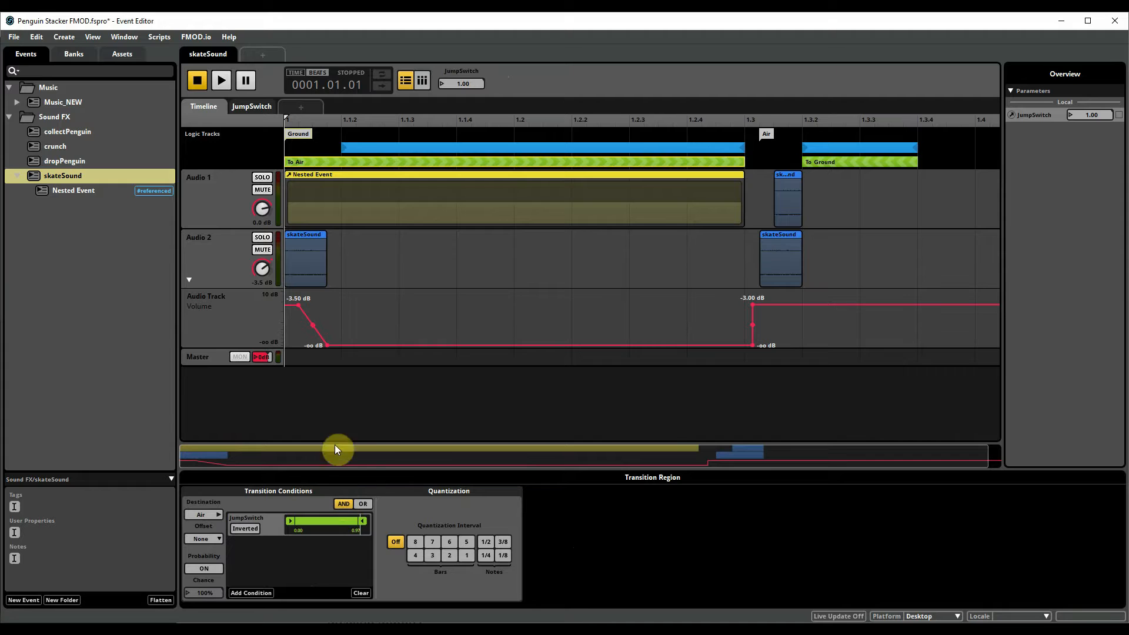
left_click(224, 80)
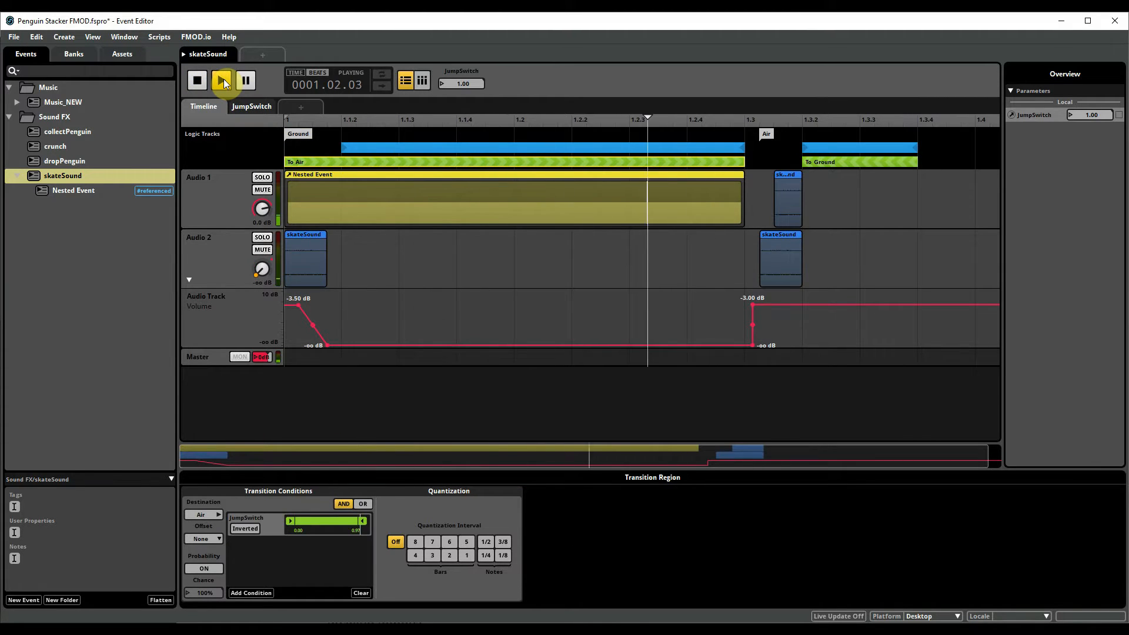
left_click(197, 80)
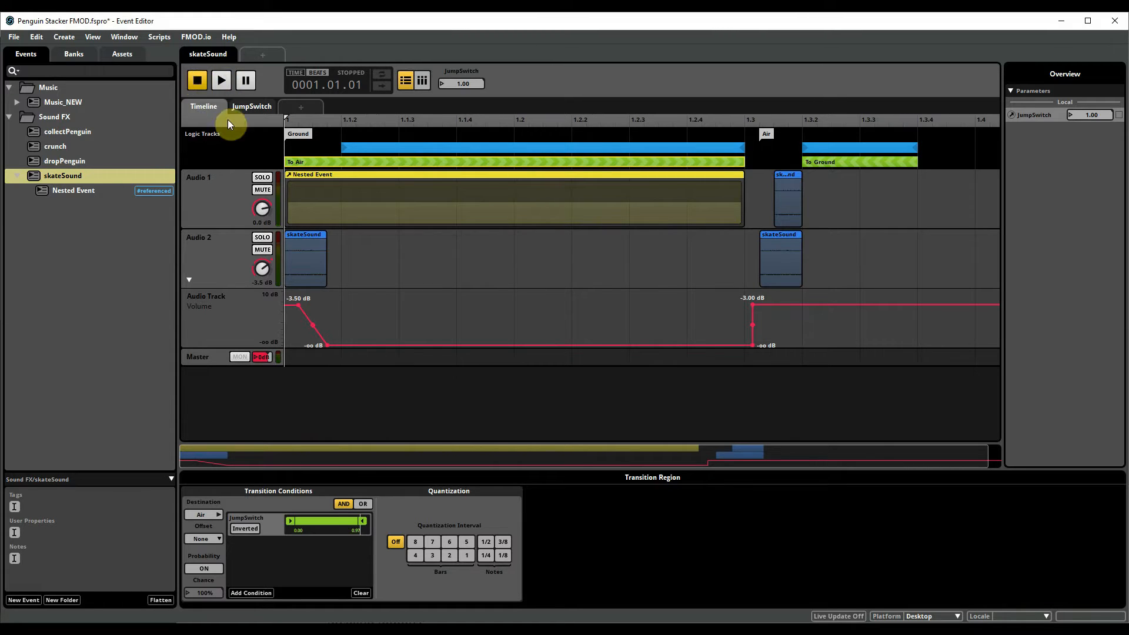
- Examine the nested event inside skateSound, and the To Ground transition region and Ground marker on the parent timeline
double_click(449, 212)
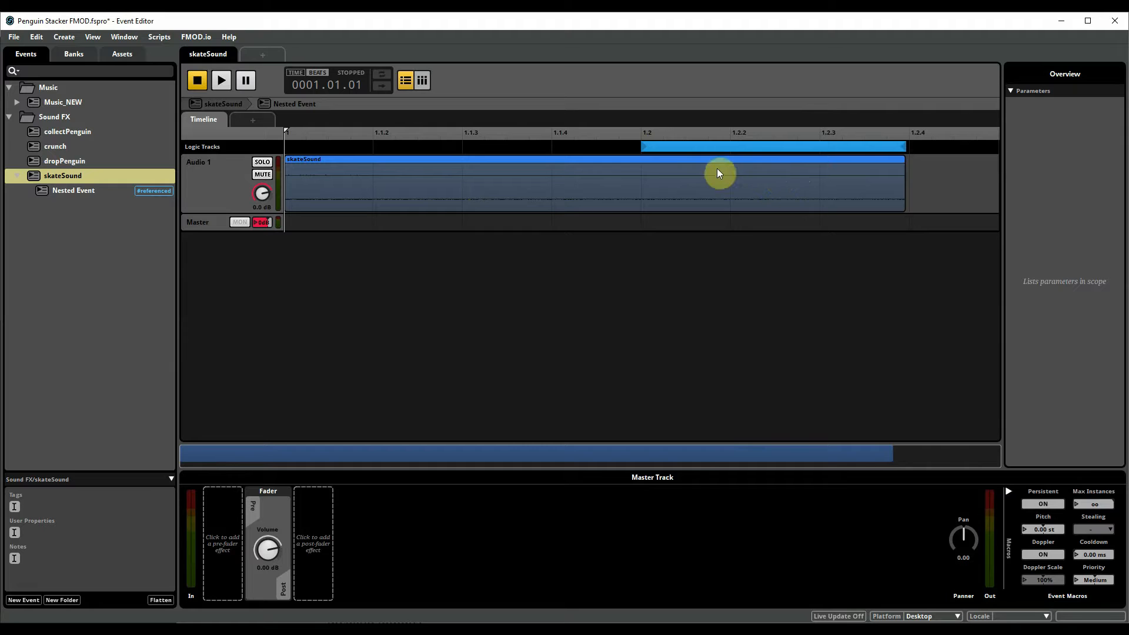
left_click(235, 103)
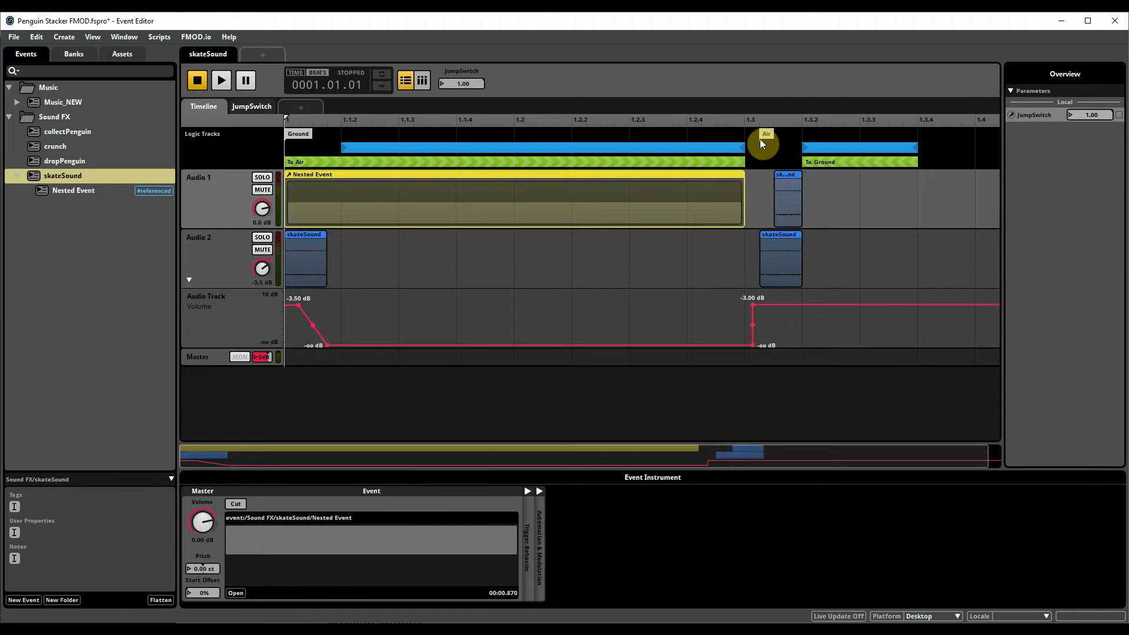
left_click(850, 164)
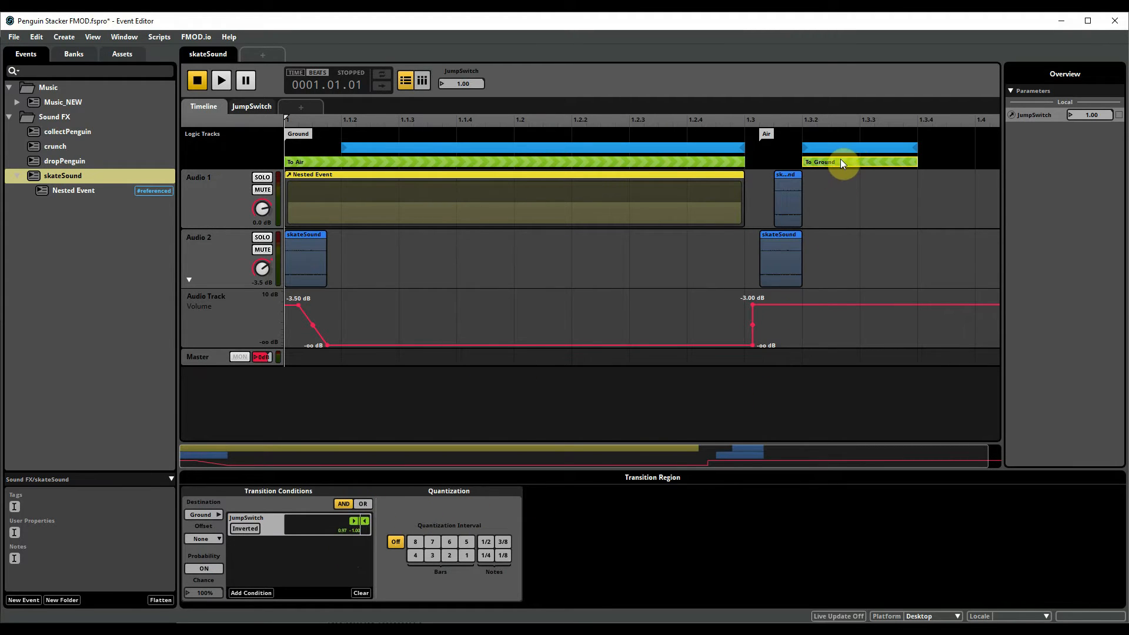
left_click(296, 135)
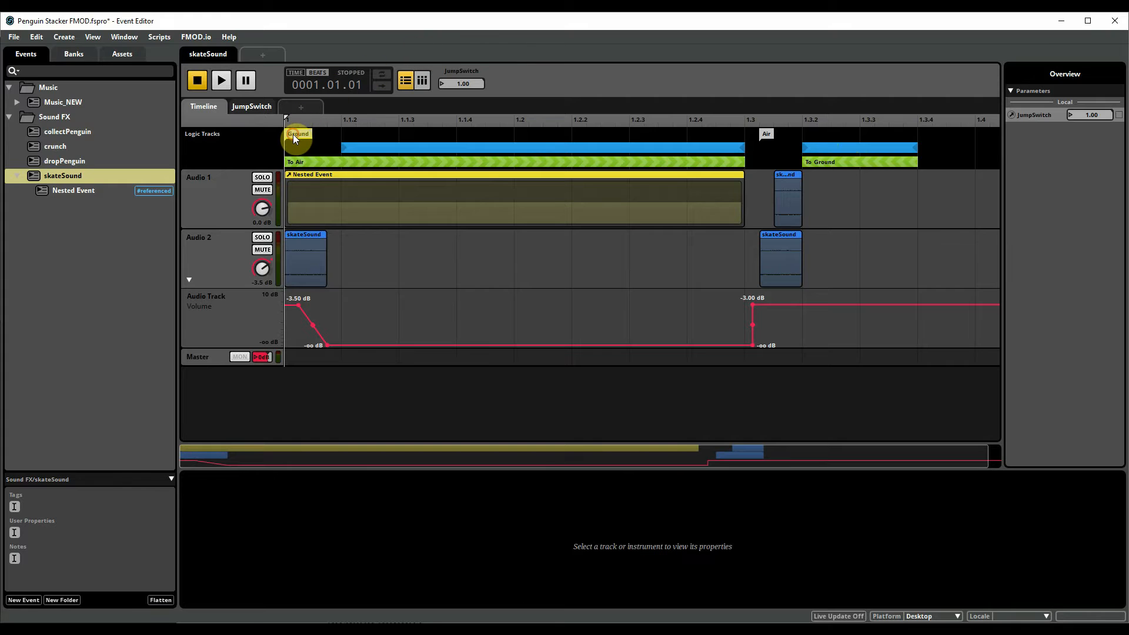
- Audition skateSound while switching the JumpSwitch parameter to 0 and back to 1, and stop playback
left_click(221, 84)
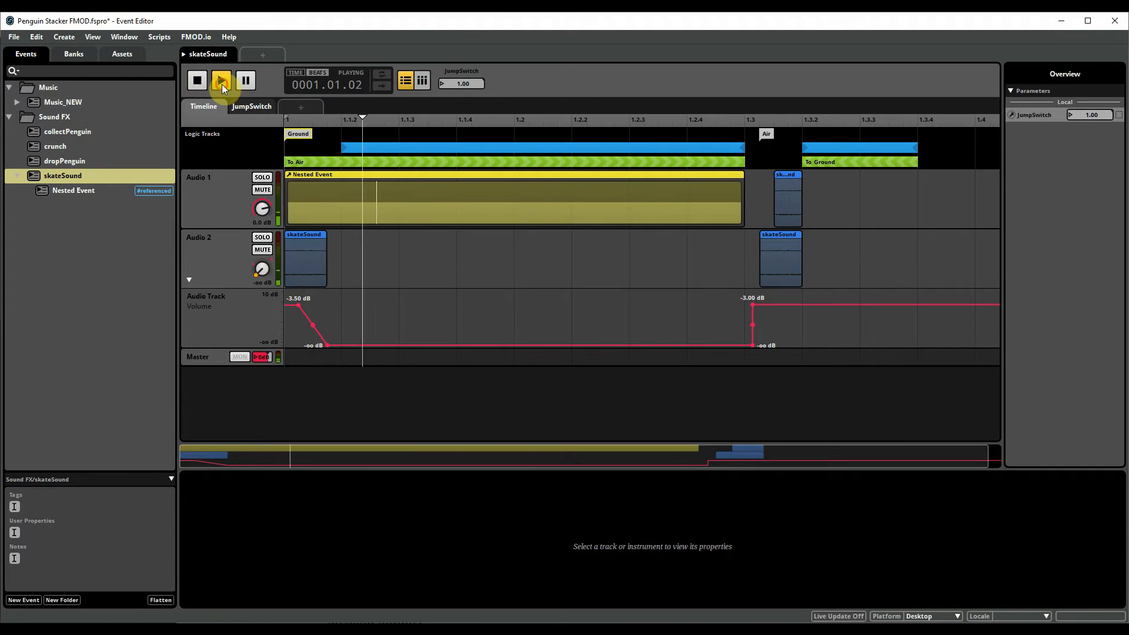
left_click(443, 88)
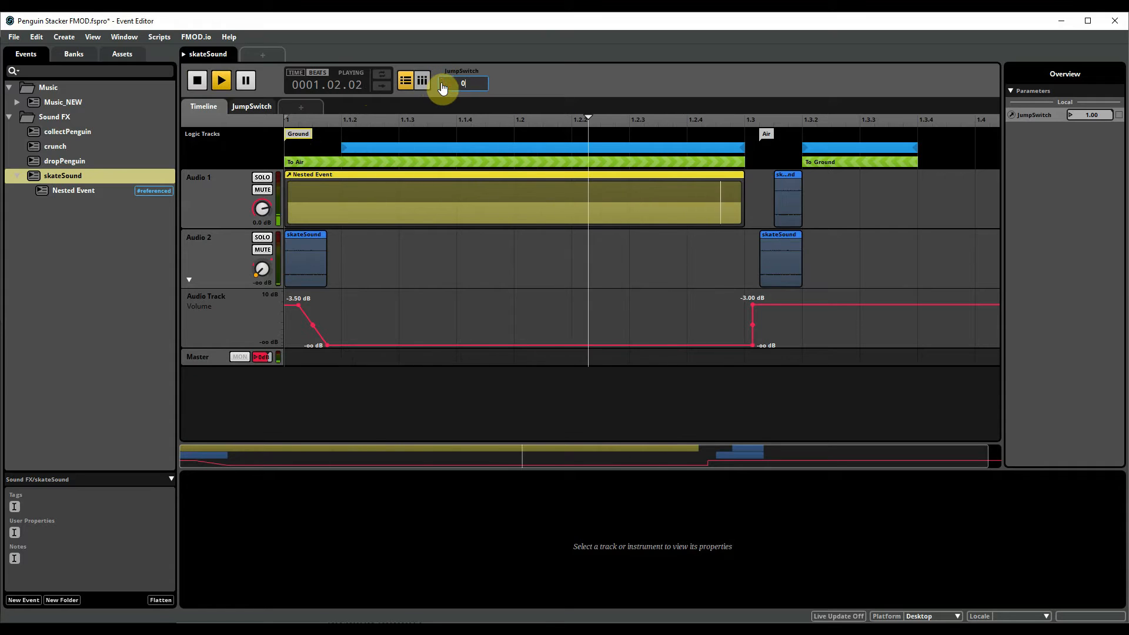
double_click(442, 84)
type("1")
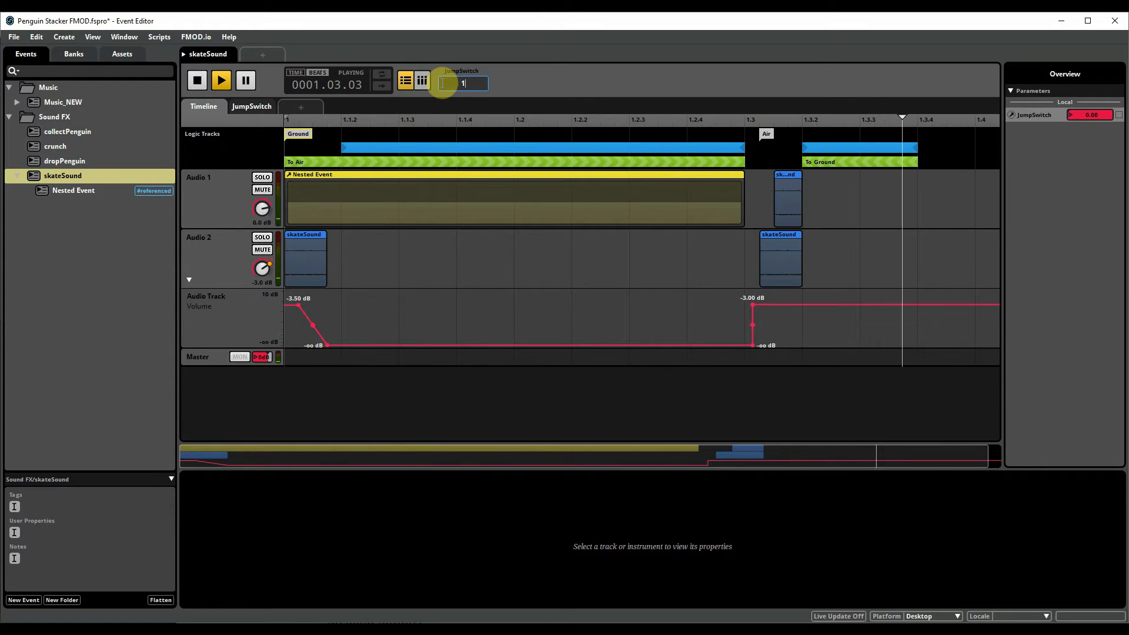
key("Return")
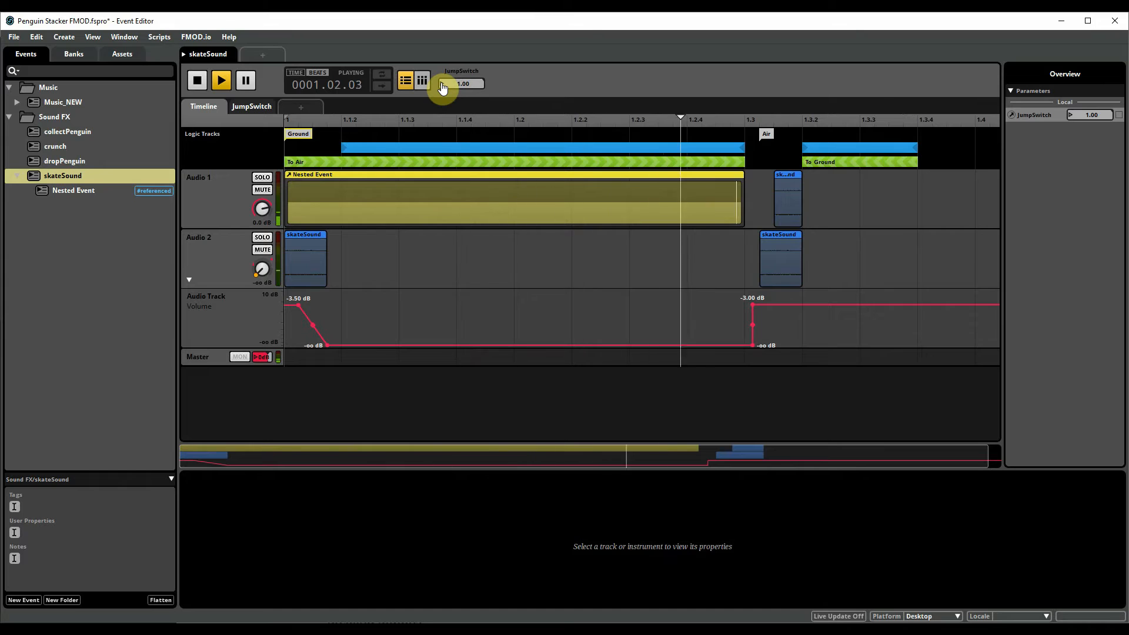
left_click(196, 80)
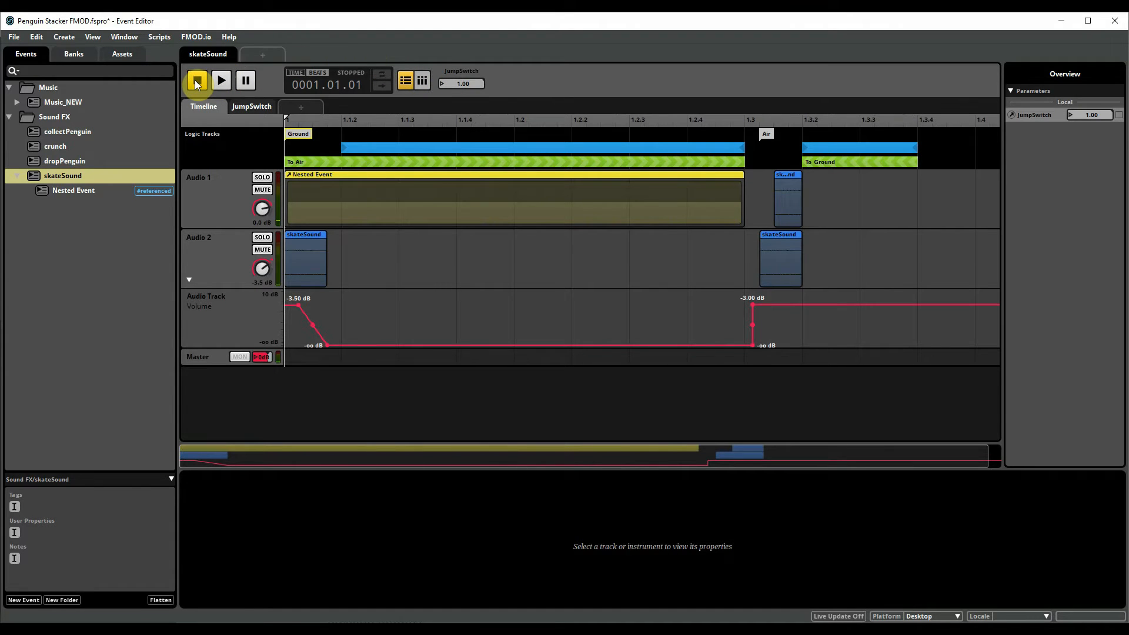
- Open the Music_NEW event and expand the automation lanes of the Menu_MX and Gameplay_MX tracks
left_click(74, 102)
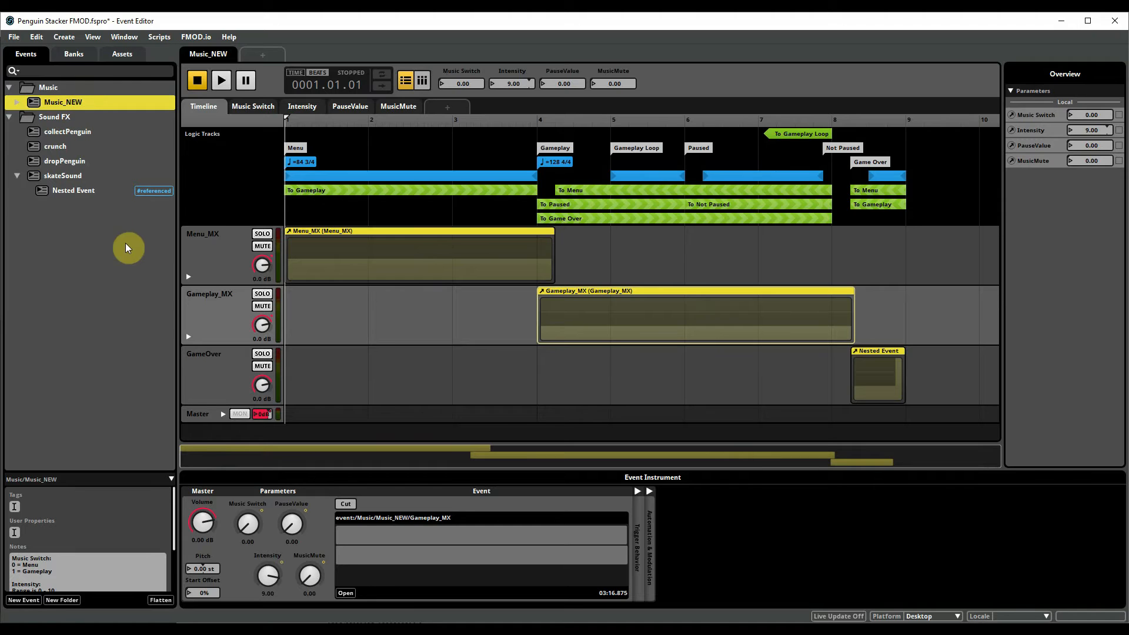
left_click(188, 276)
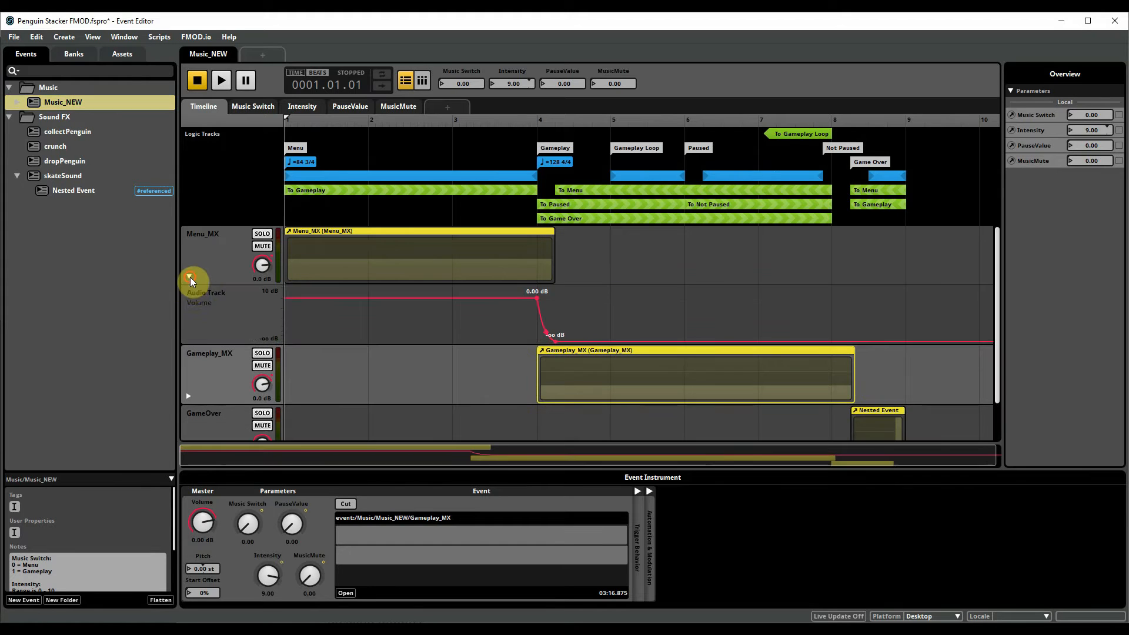
left_click(188, 396)
scroll(696, 376, "down", 2)
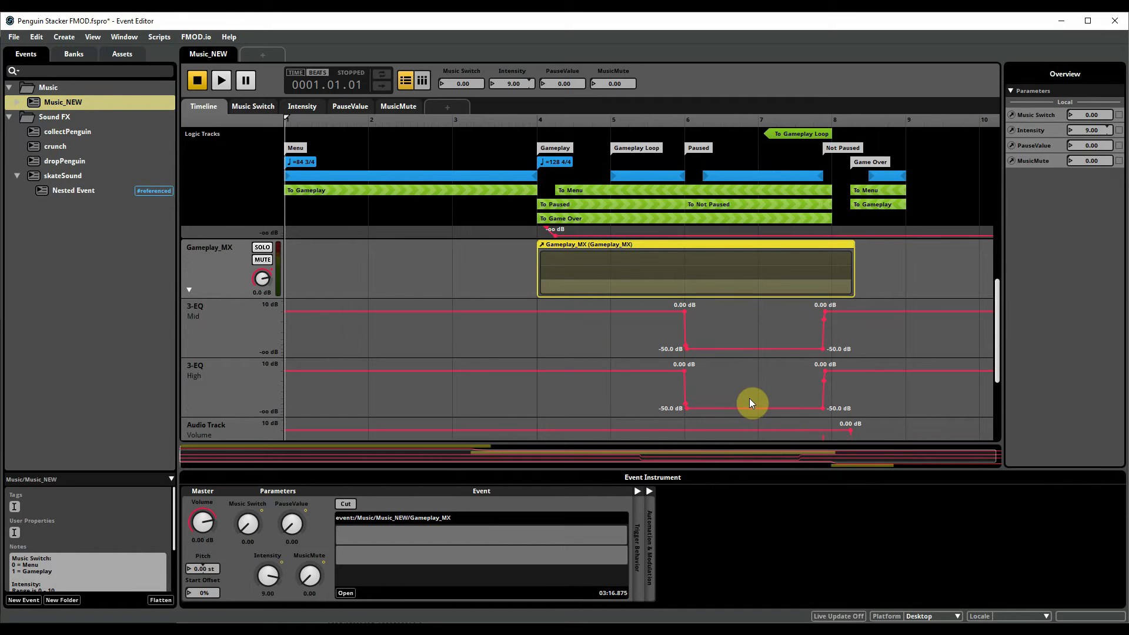
- Open the nested Gameplay_MX event, lower Intensity to test the Tense track's volume, restore it to 9, and return to Music_NEW
double_click(705, 272)
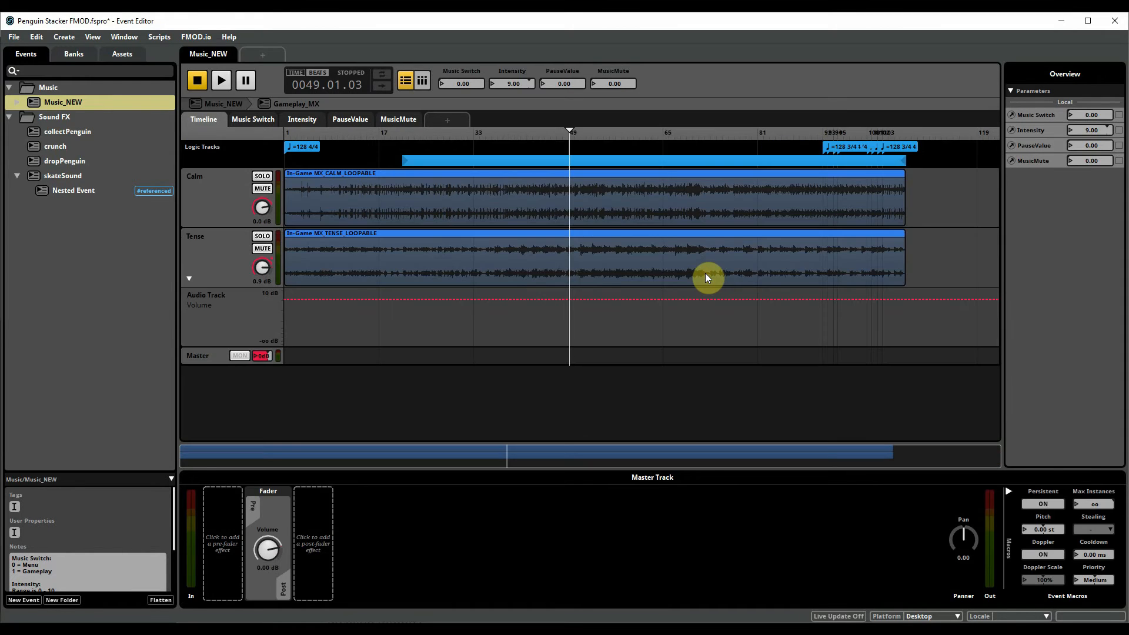
left_click(494, 84)
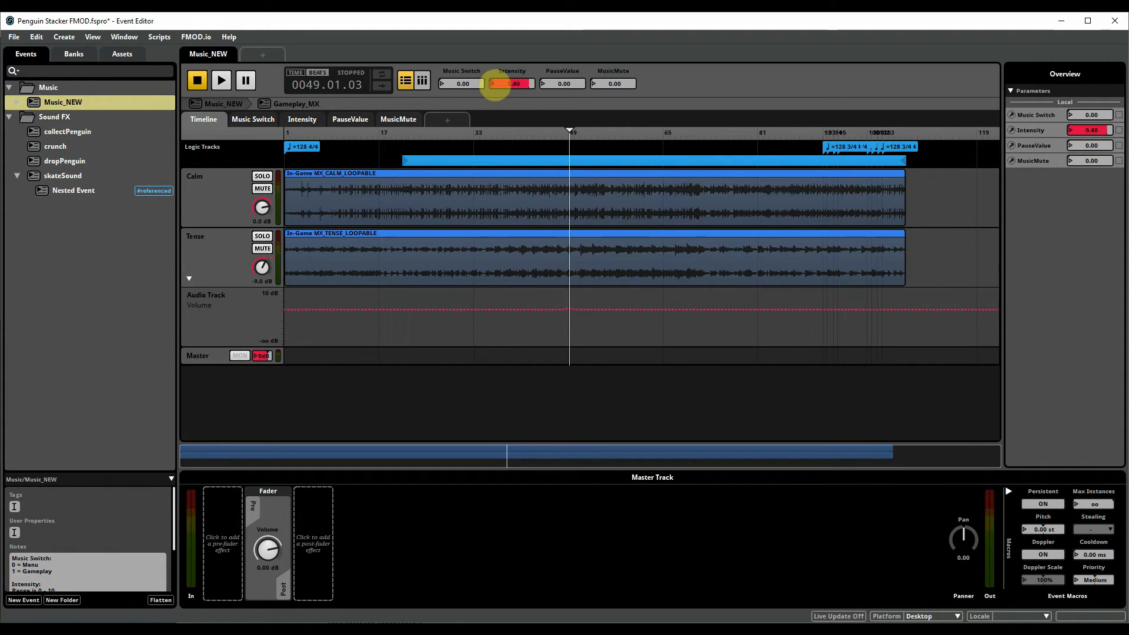
double_click(493, 86)
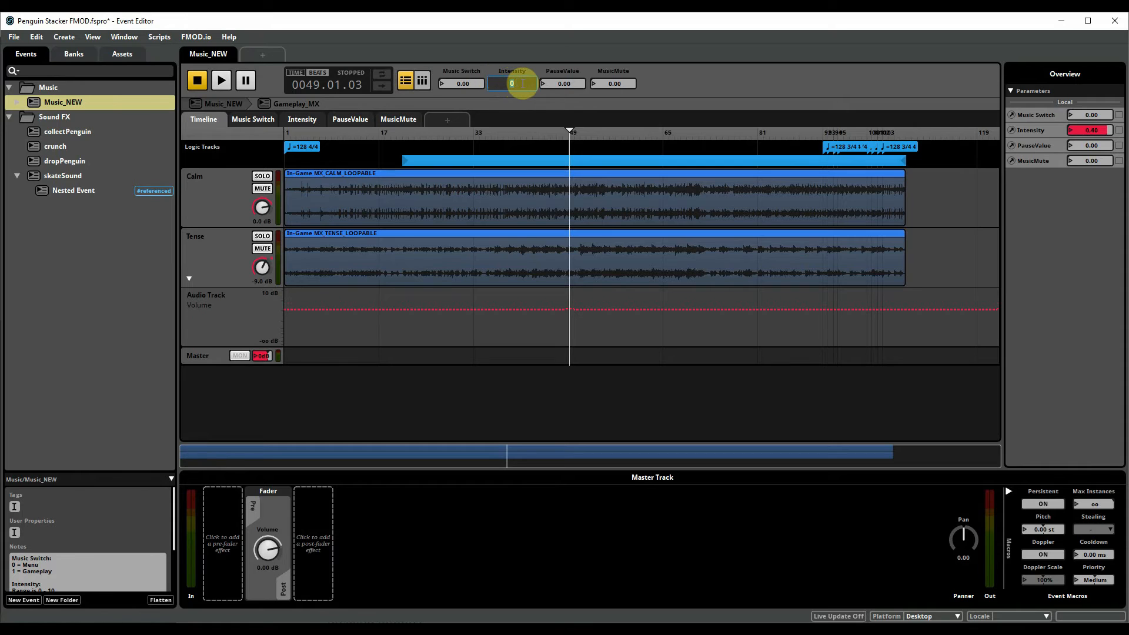
key("Return")
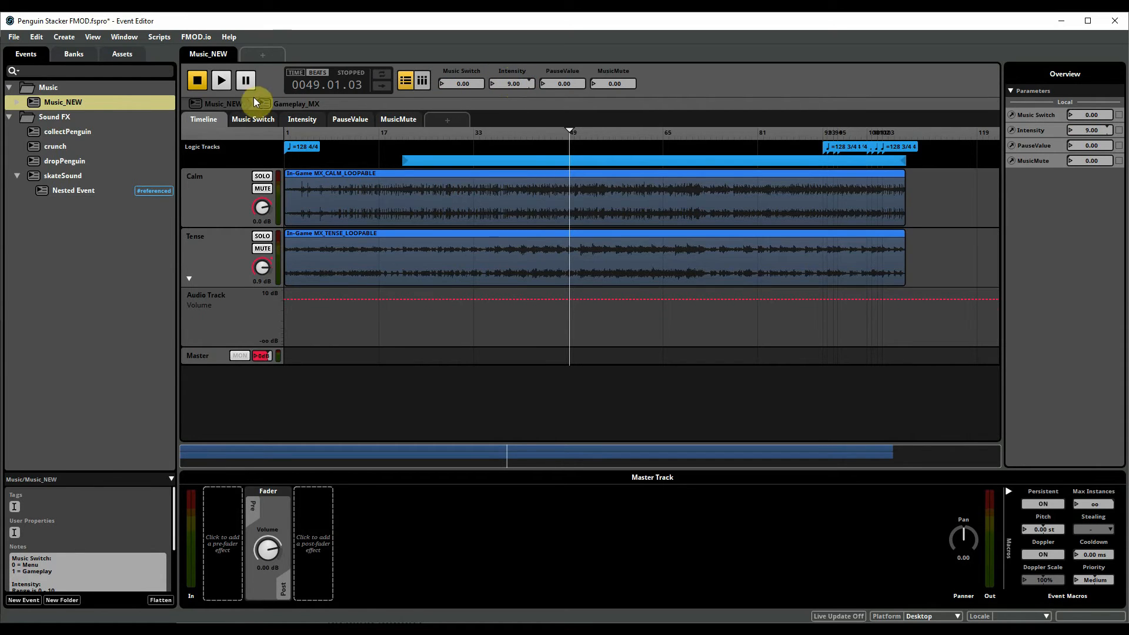
left_click(224, 102)
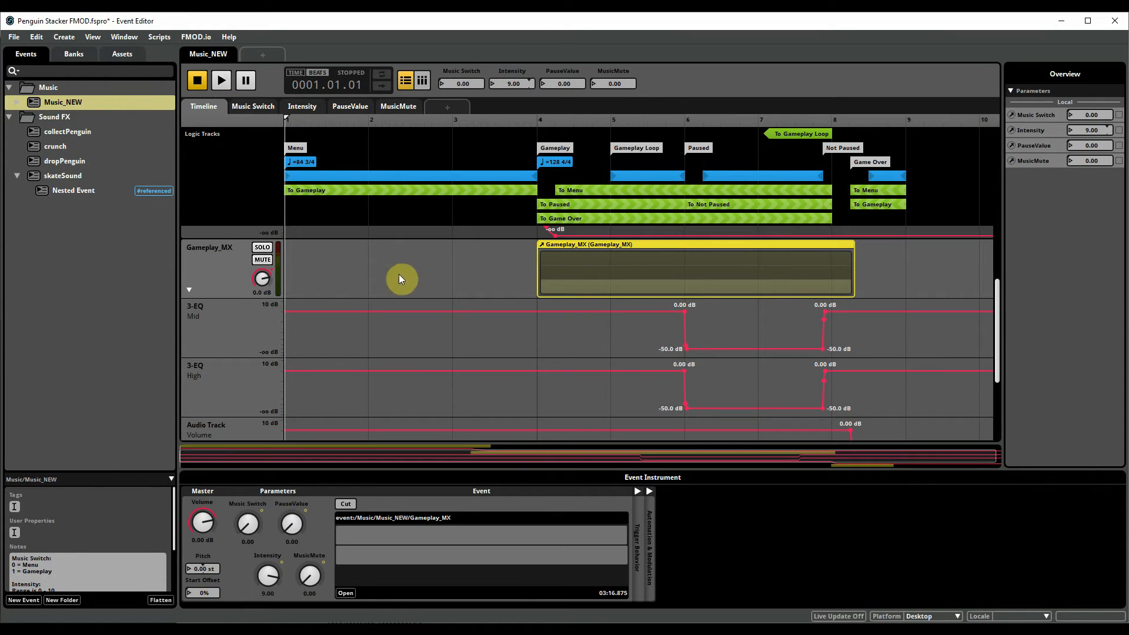
- Examine the nested event on the GameOver track and return to the Music_NEW timeline
scroll(412, 280, "up", 3)
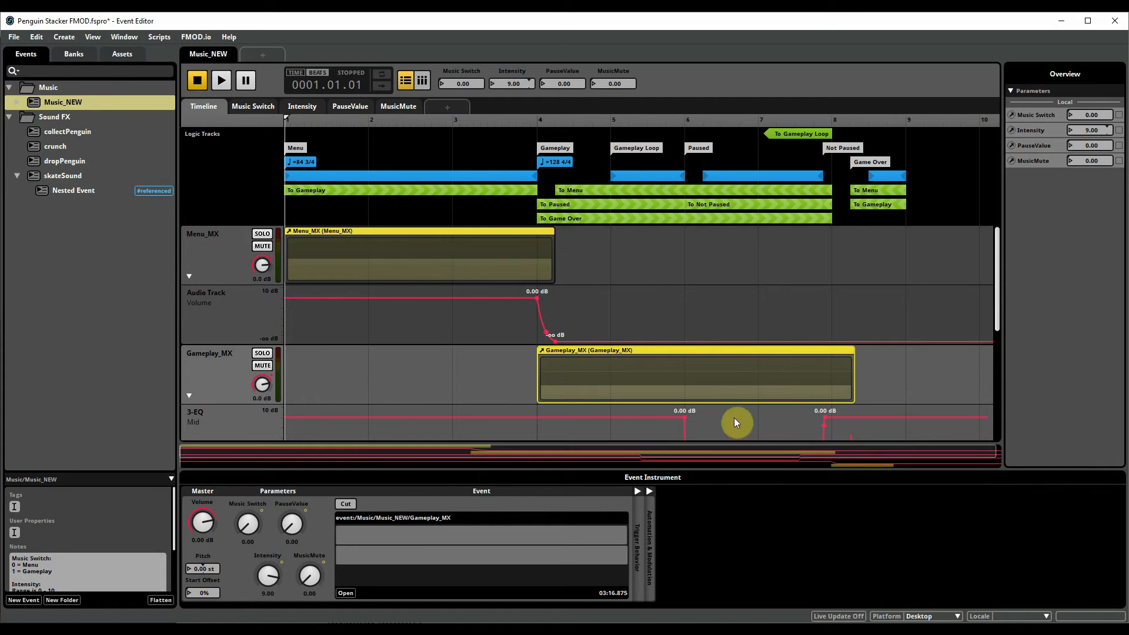
scroll(871, 355, "down", 5)
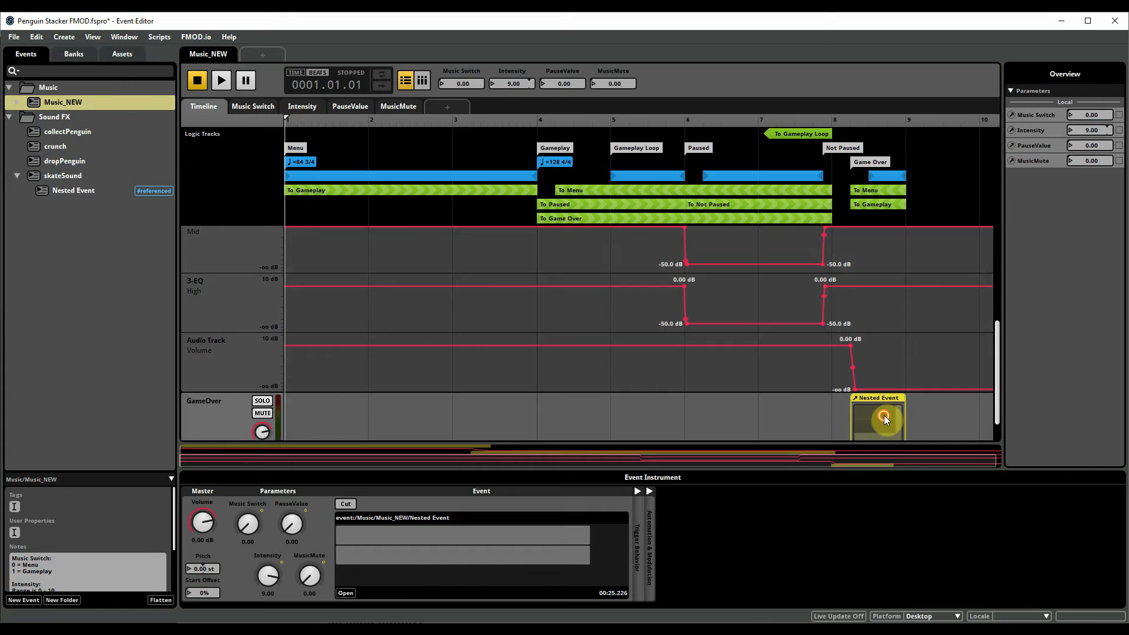
double_click(884, 415)
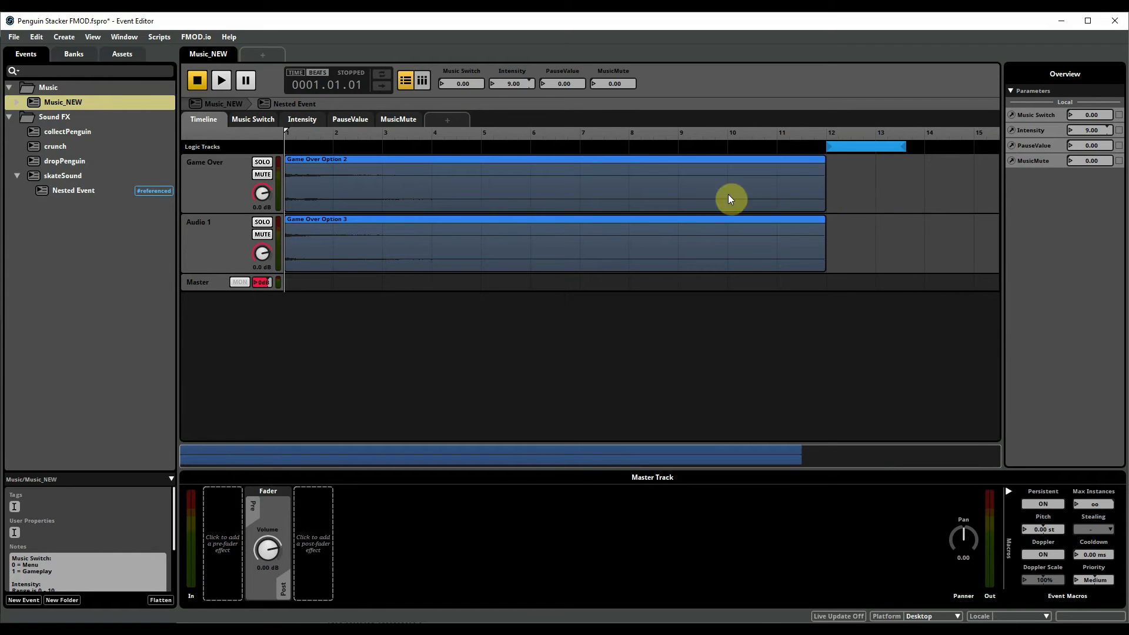
left_click(204, 99)
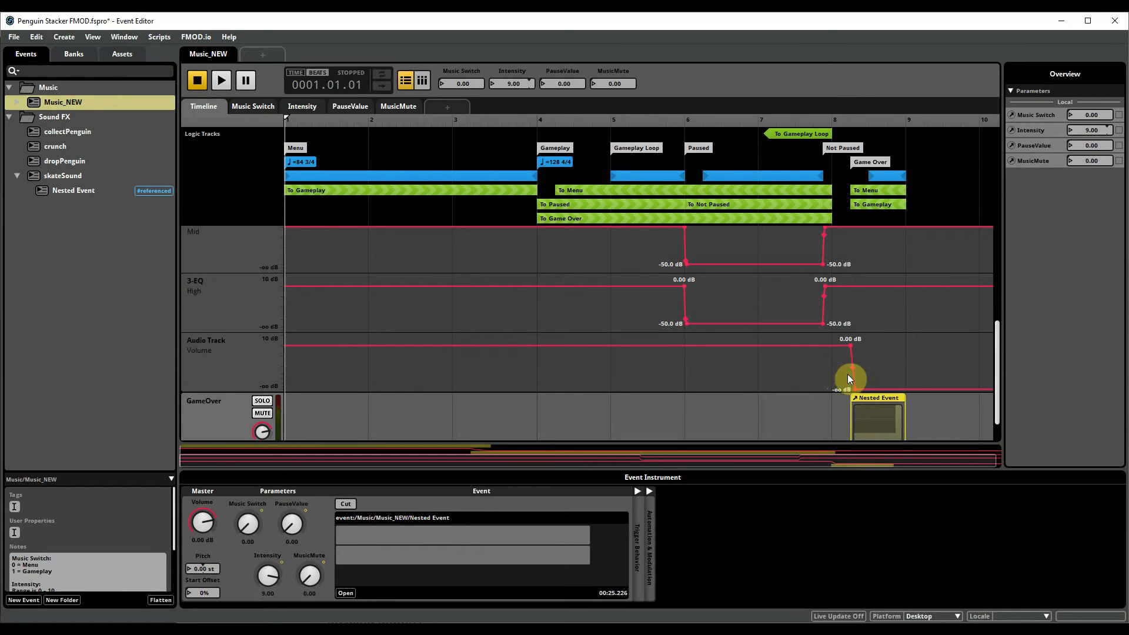
- Play Music_NEW from the Menu section and set the Music Switch parameter to 1 to trigger the gameplay transition
scroll(706, 329, "up", 5)
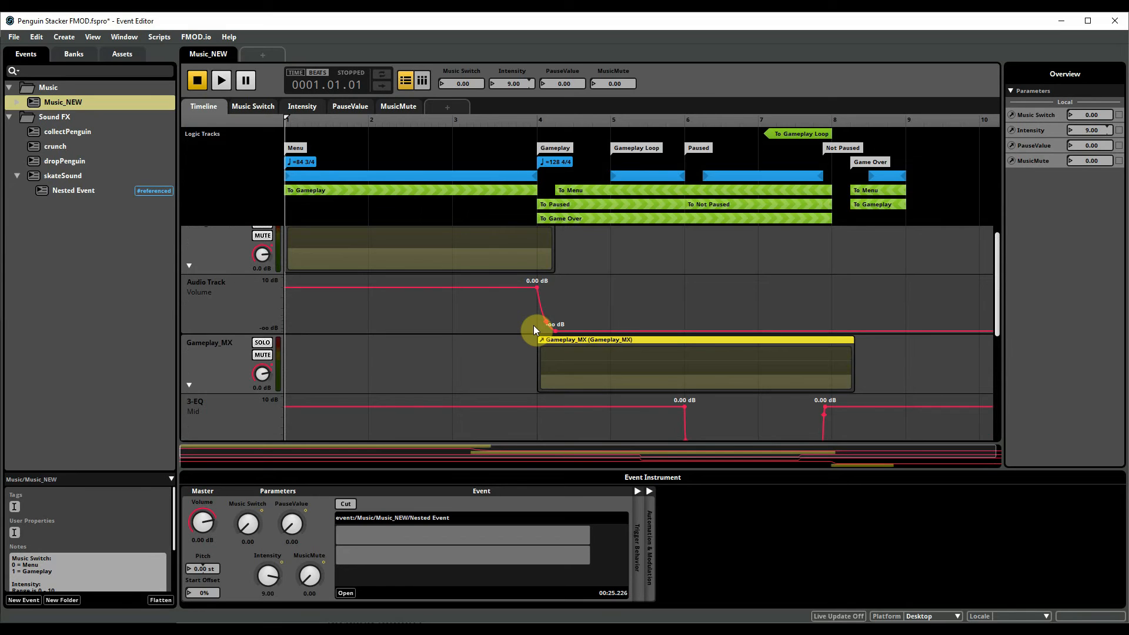
scroll(534, 326, "up", 1)
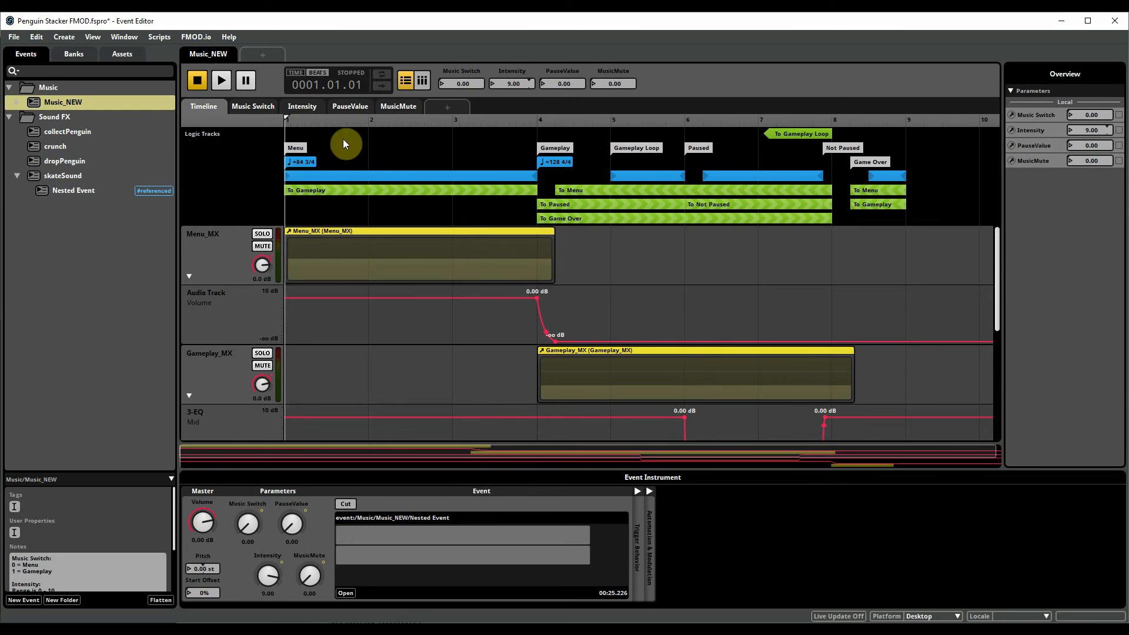
left_click(221, 83)
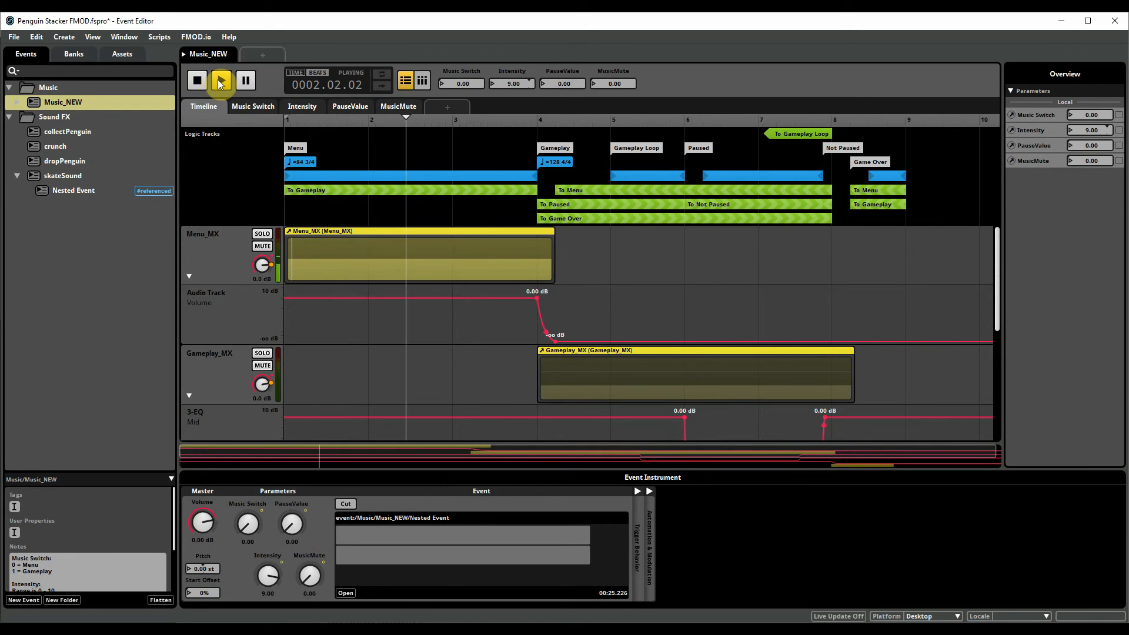
left_click(444, 84)
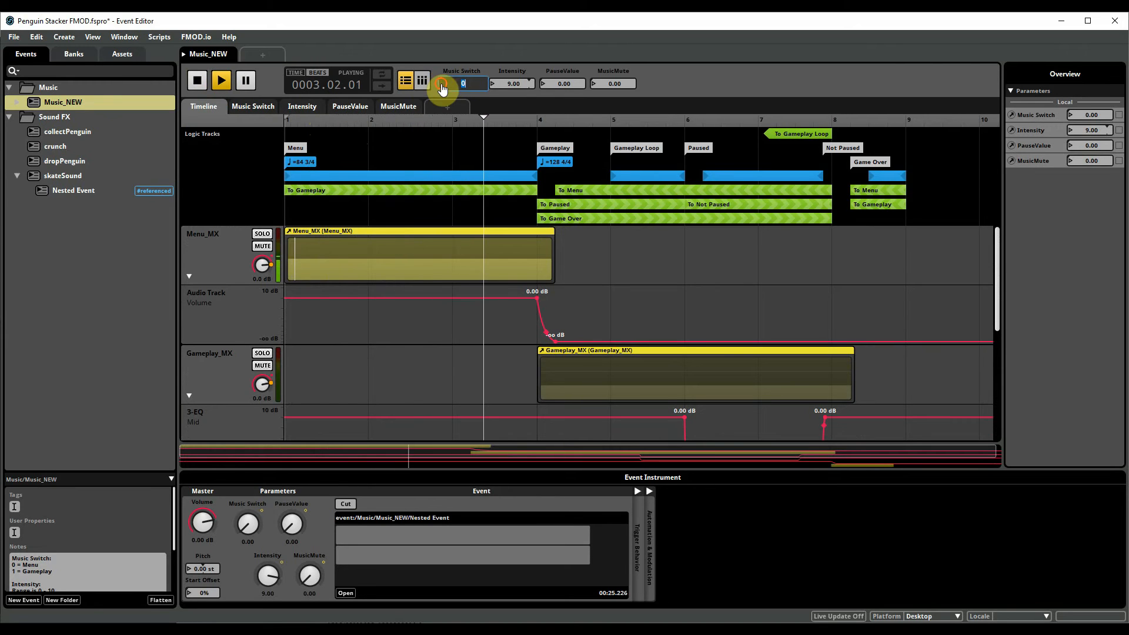
type("1")
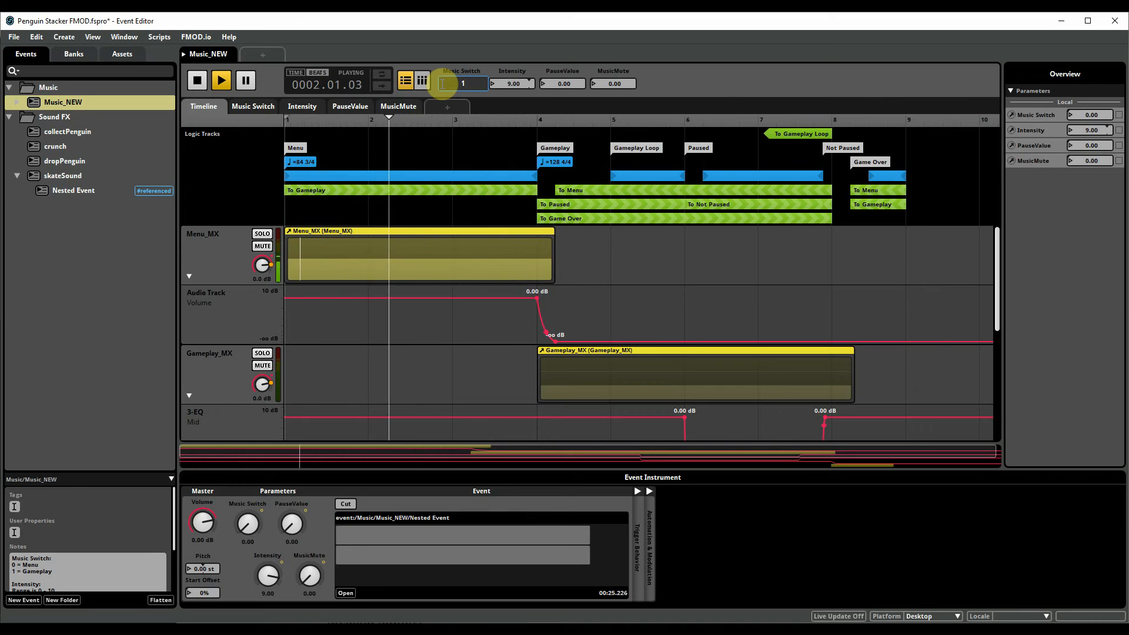
key("Return")
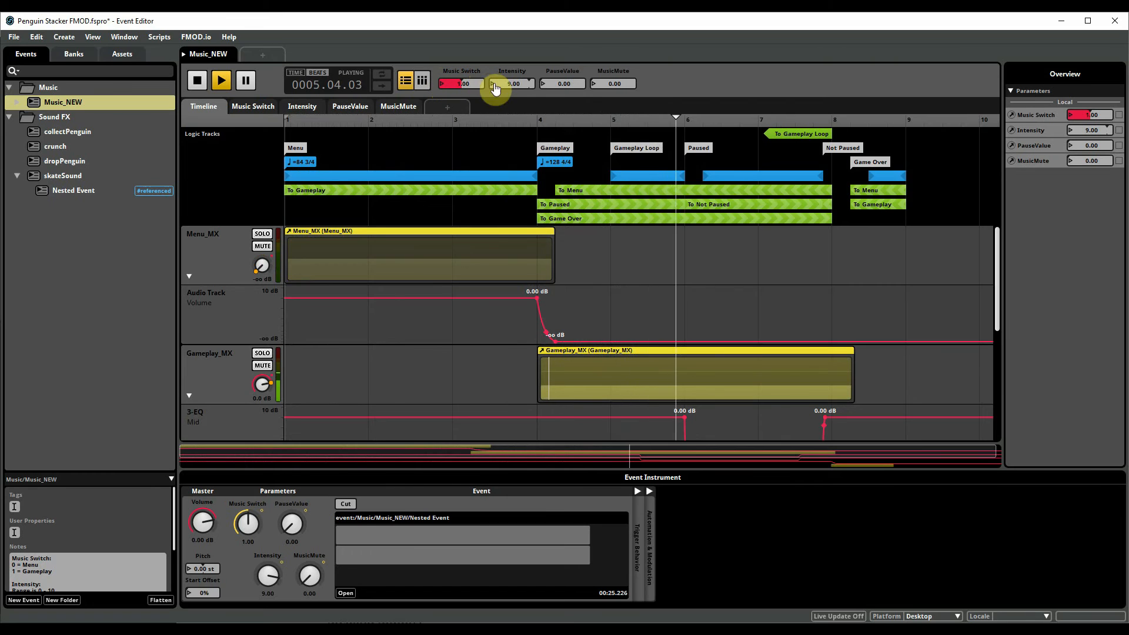
- Lower the Intensity parameter to 0 and raise it to 10 while the gameplay music plays
left_click_drag(497, 82, 497, 83)
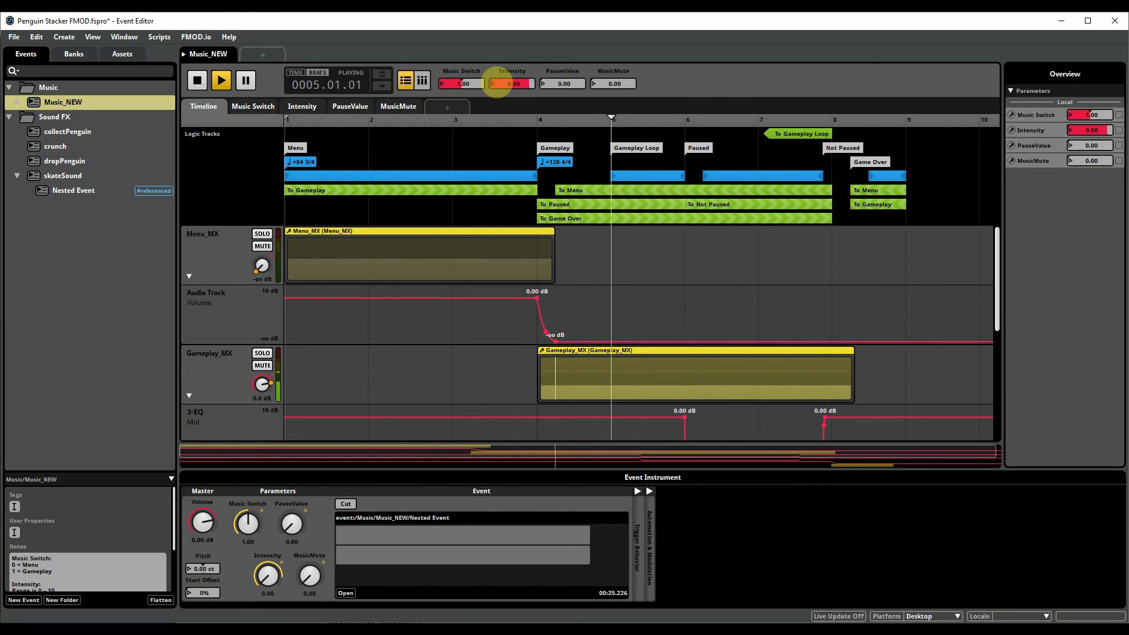
left_click_drag(496, 85, 496, 83)
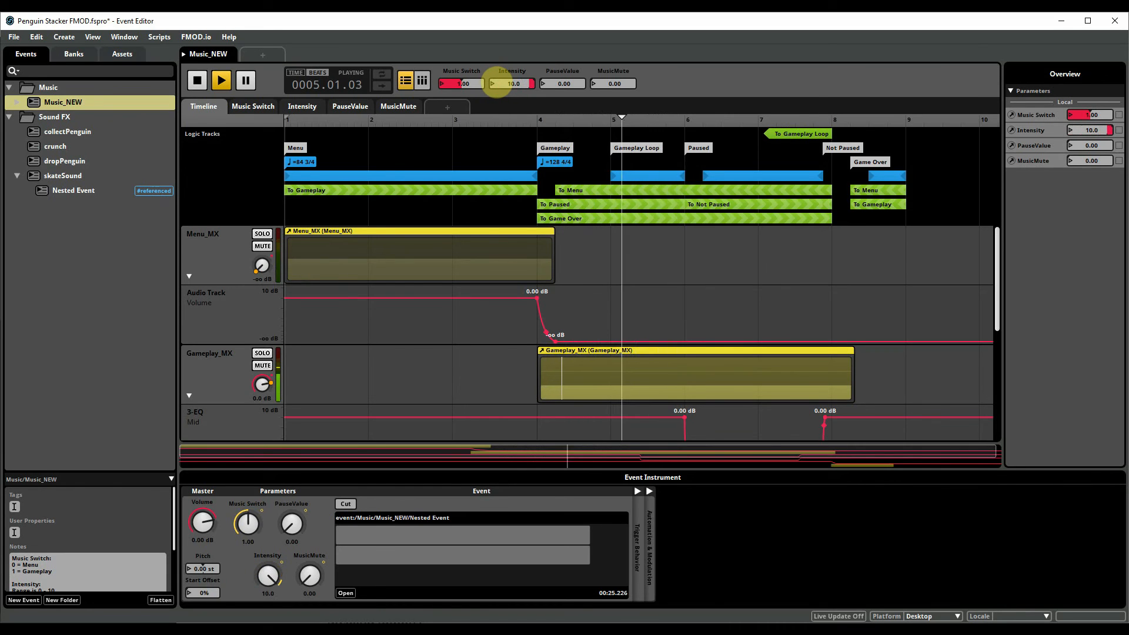
- Reset Intensity to 9, and audition the pause filtering by switching PauseValue to 1 and back to 0 during gameplay music
double_click(504, 84)
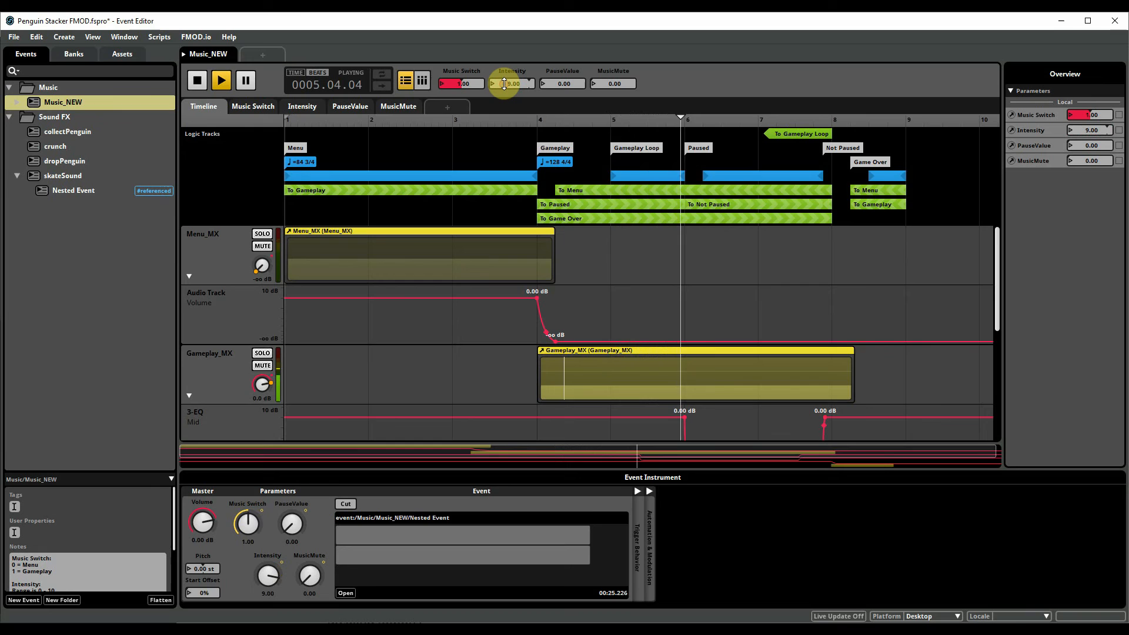
left_click(542, 89)
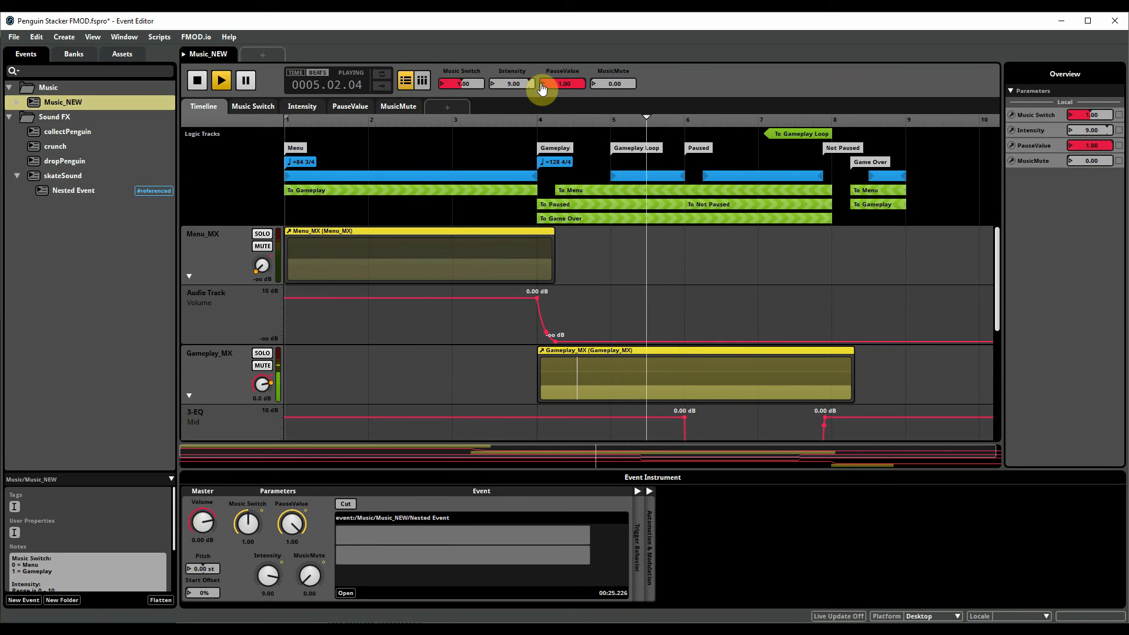
scroll(723, 378, "down", 3)
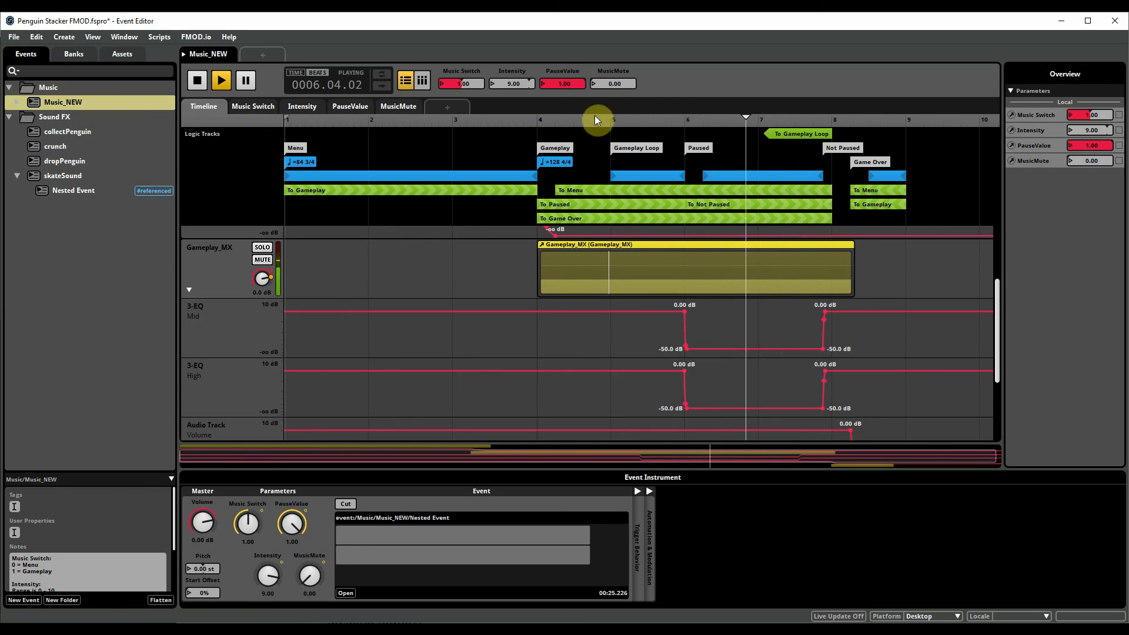
left_click(546, 83)
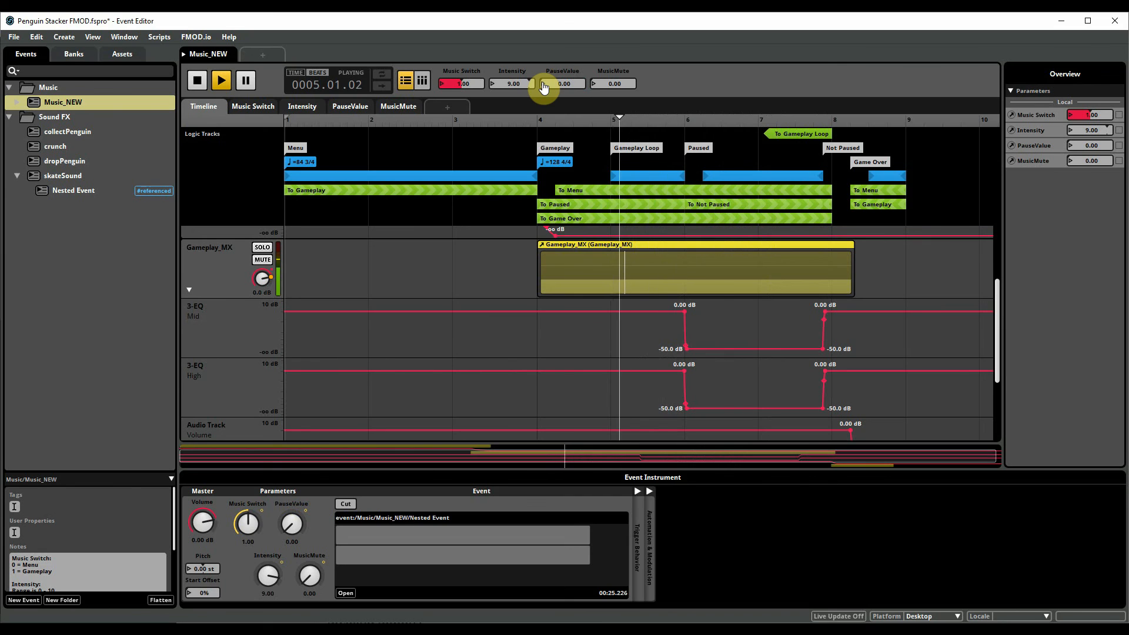
- Set the Music Switch parameter to 2 to trigger the transition from gameplay music to the Game Over section
double_click(443, 86)
type("2")
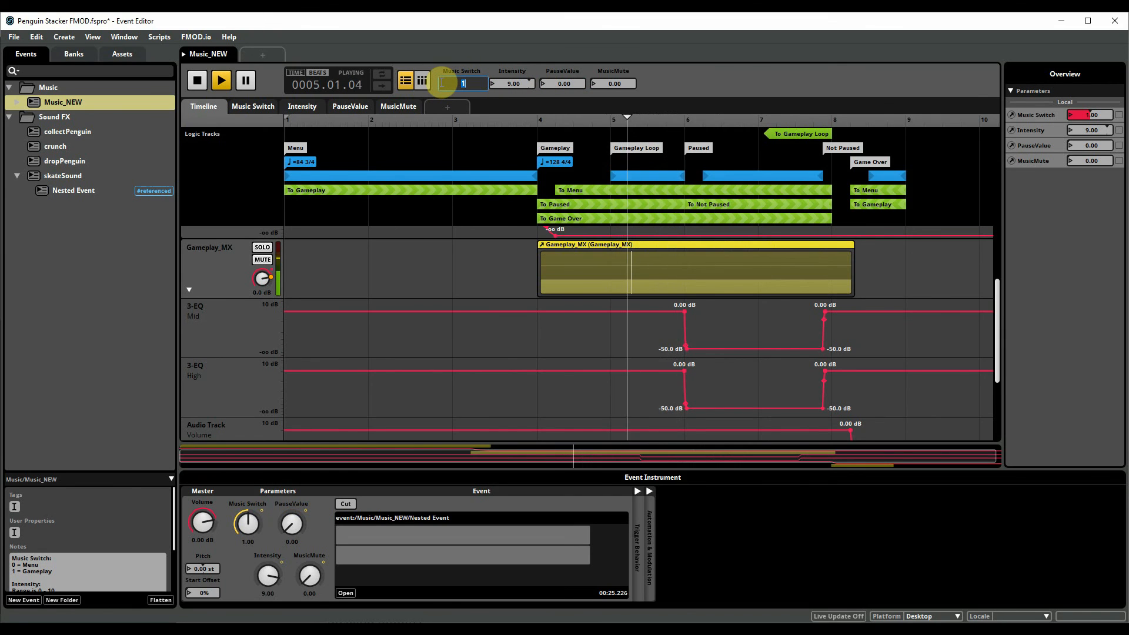
key("Return")
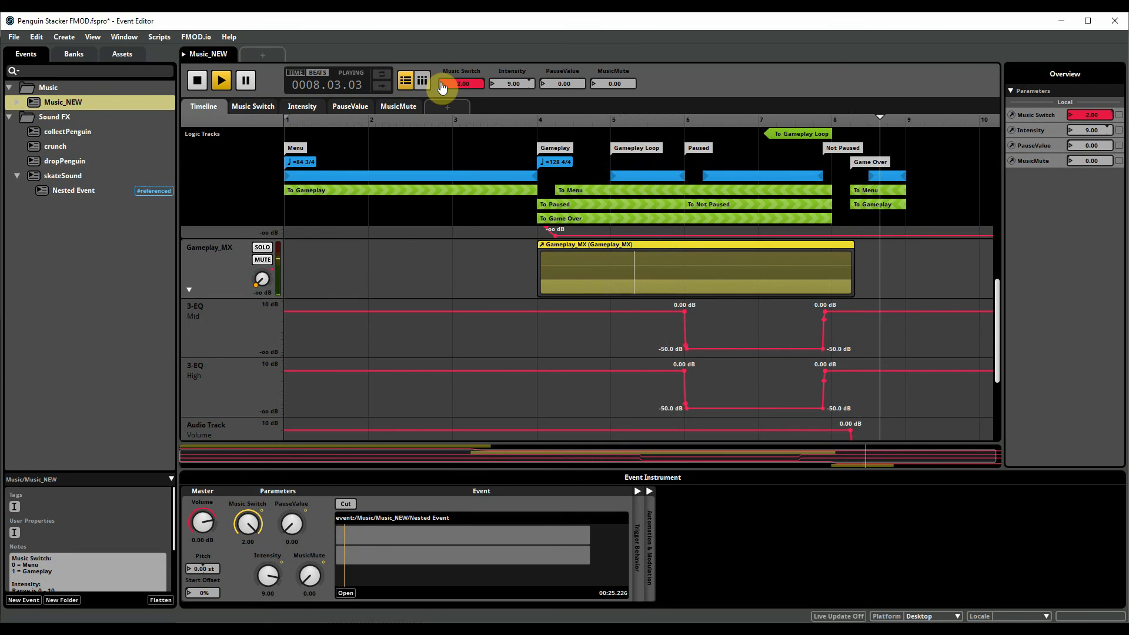